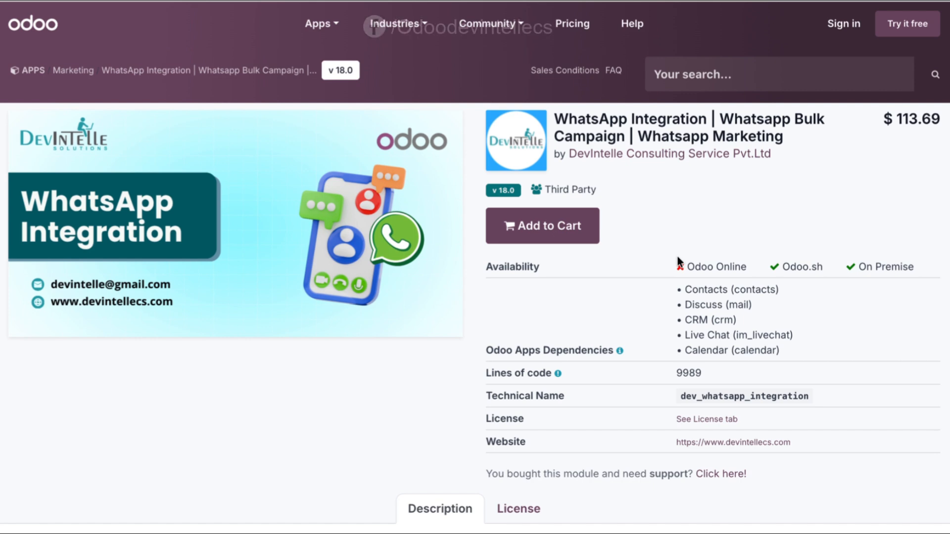
Read through the key highlights, features and marketing campaign sections of the WhatsApp Integration module page.
scroll(678, 258, down, 8)
scroll(678, 257, down, 8)
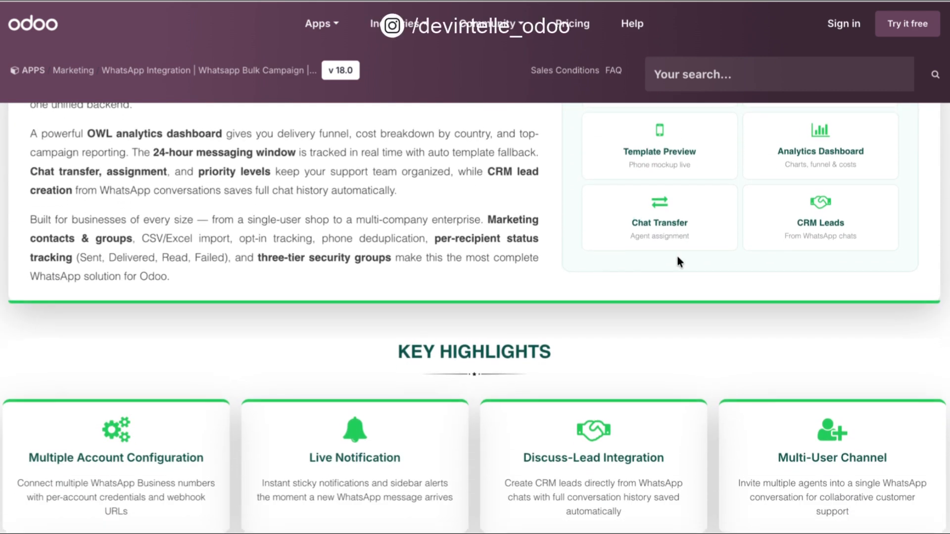
scroll(676, 257, down, 3)
scroll(678, 256, down, 1)
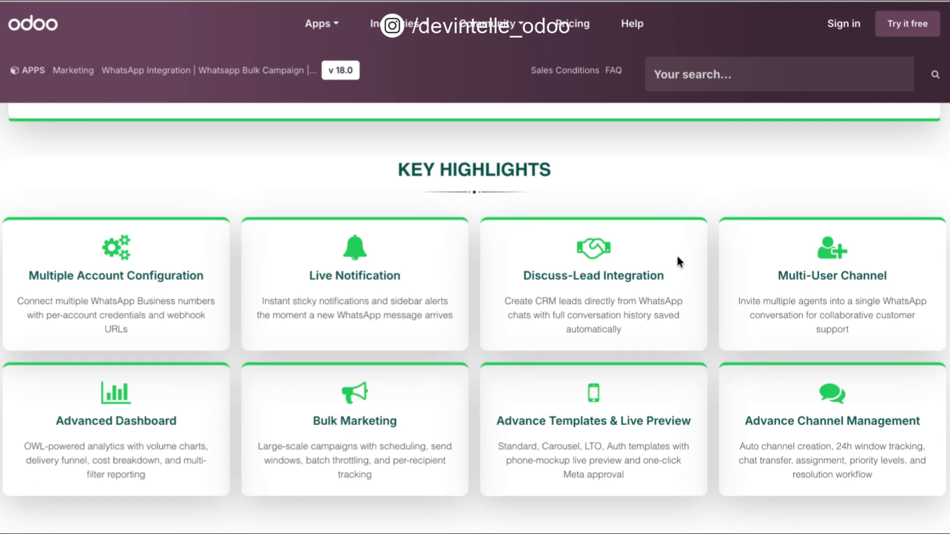
scroll(678, 257, down, 1)
scroll(678, 257, down, 3)
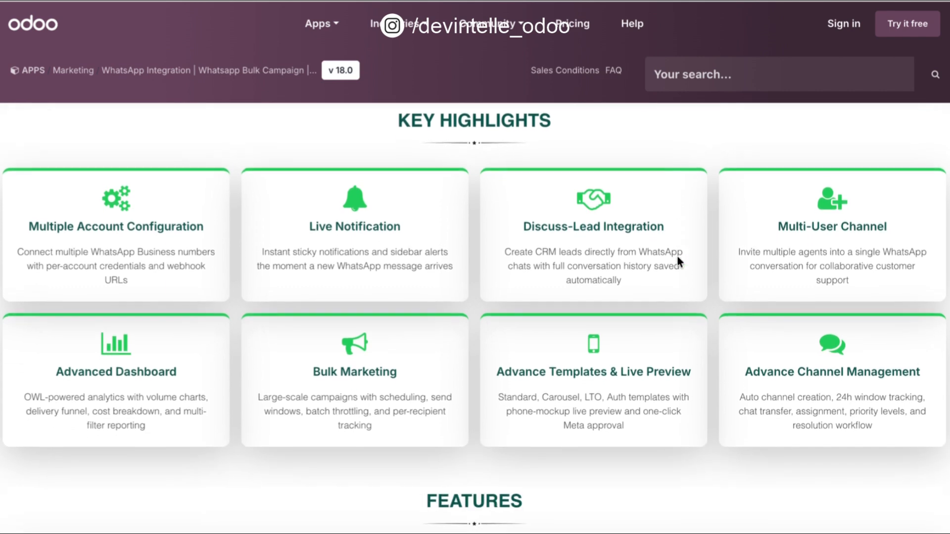
scroll(677, 257, down, 3)
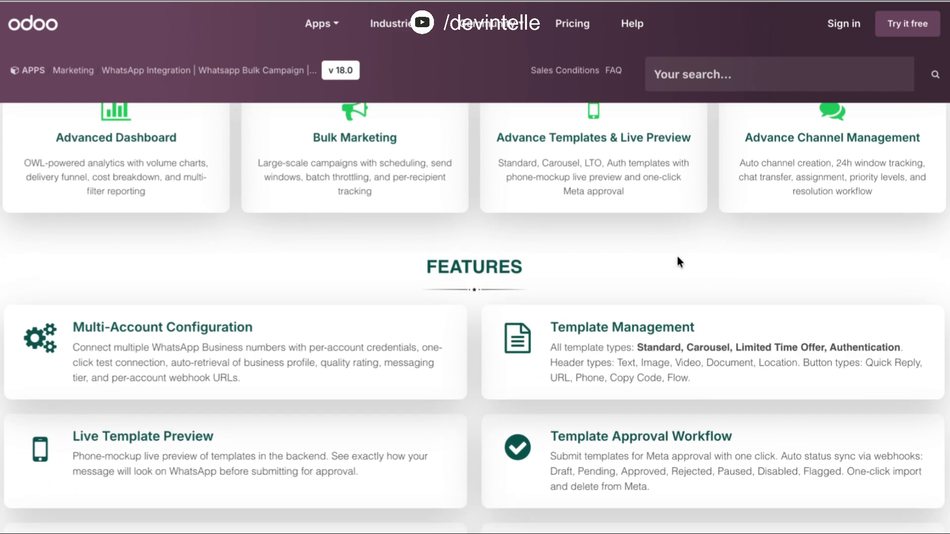
scroll(676, 256, down, 15)
scroll(677, 257, down, 12)
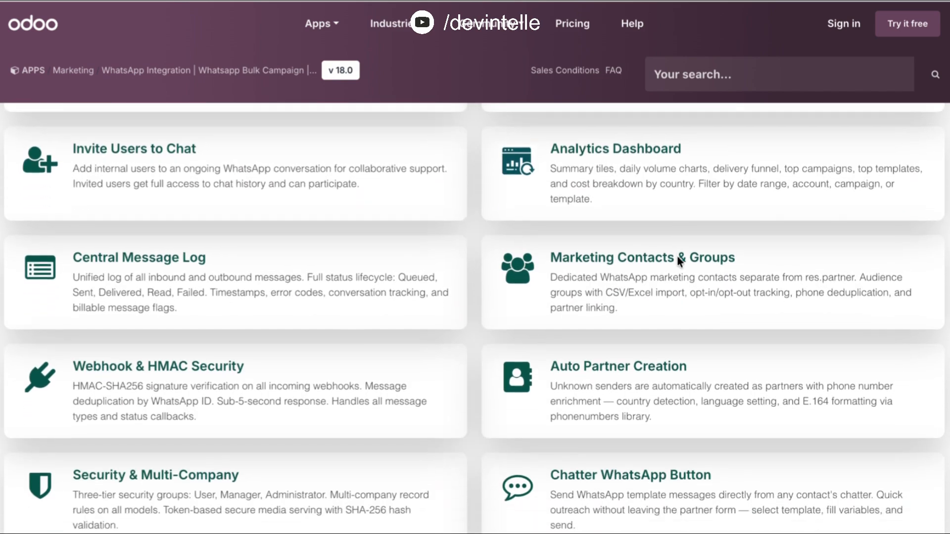
scroll(677, 256, down, 2)
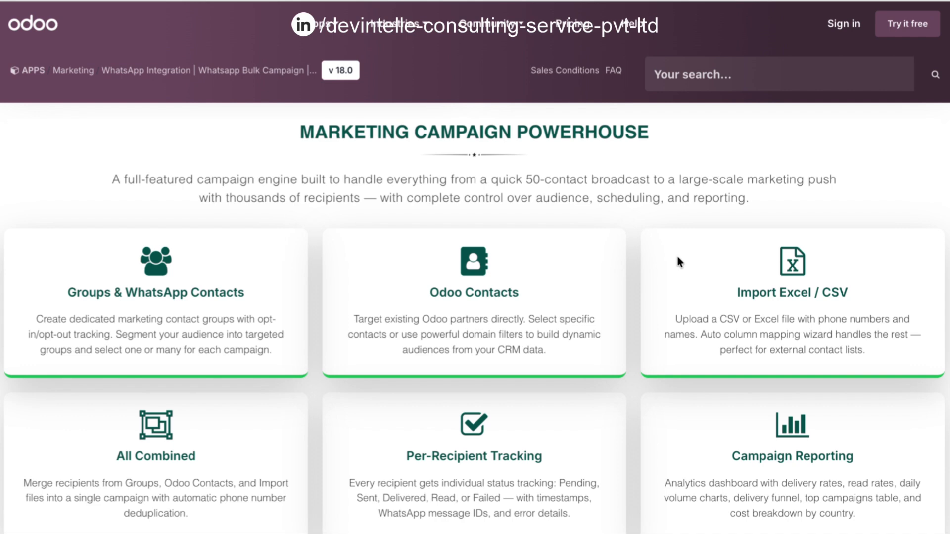
scroll(677, 259, down, 1)
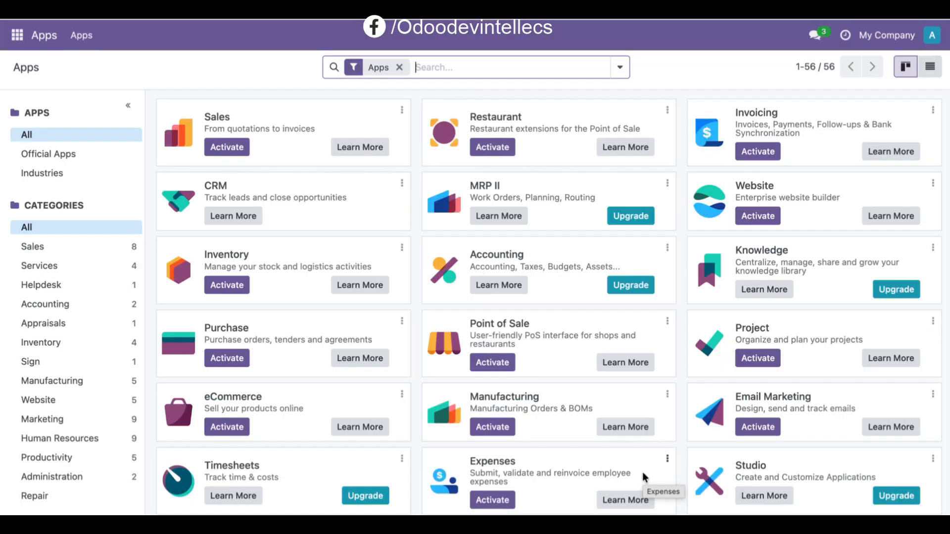
In the Odoo database's app list, remove the Apps filter and search the modules for "whatsapp integration".
key(BackSpace)
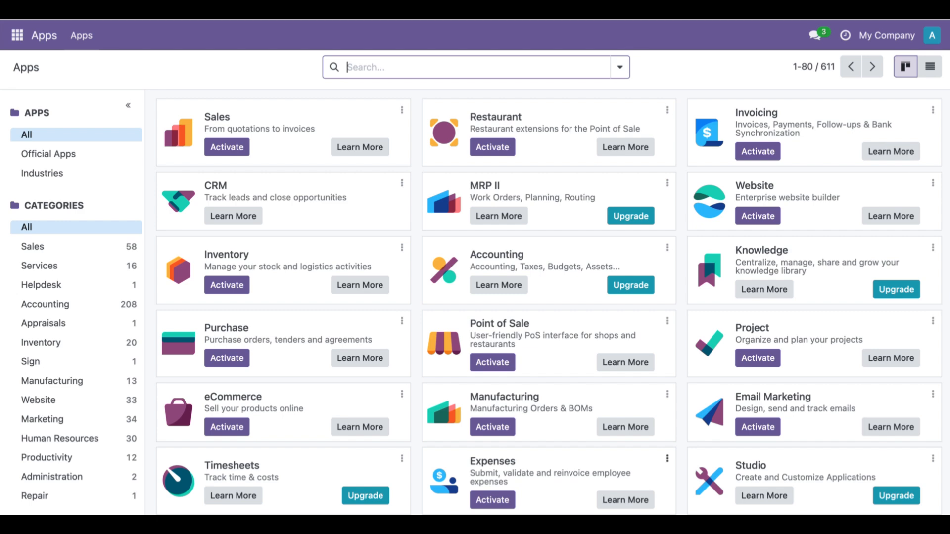
text(whats)
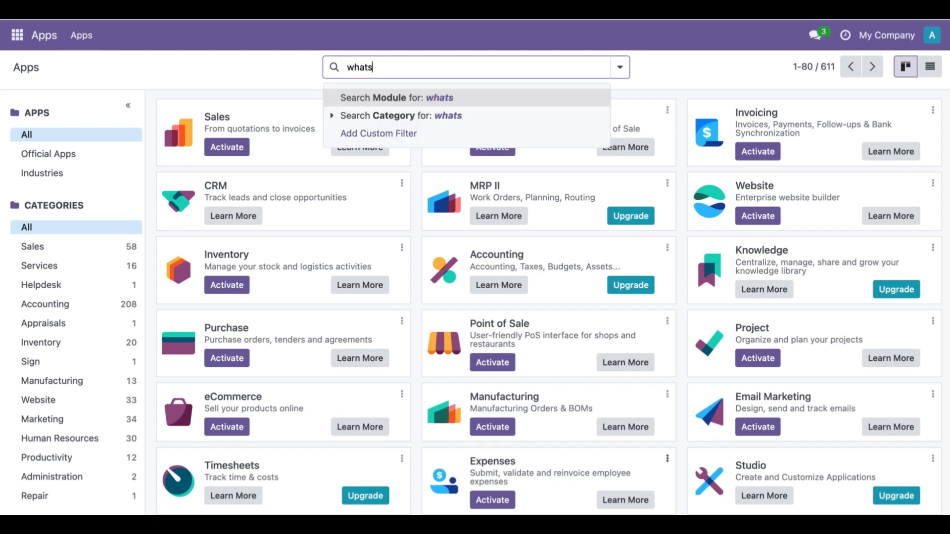
text(app integration)
key(Return)
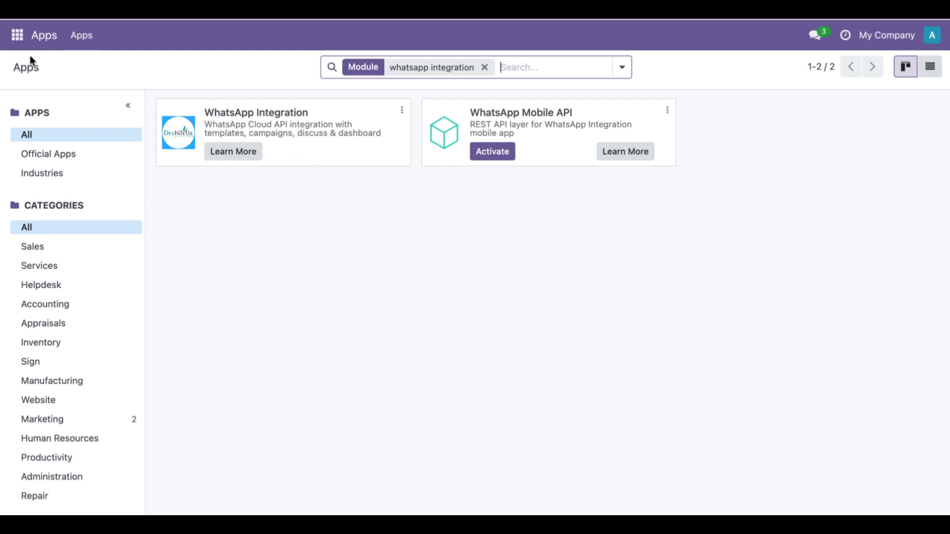
Open the Administrator user's record in the settings and check the access levels offered for WhatsApp.
click(17, 36)
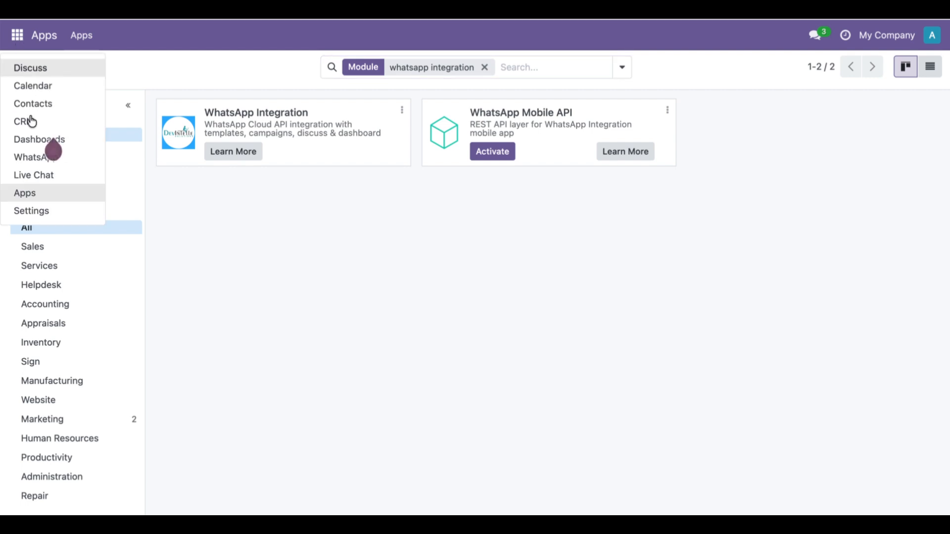
click(38, 209)
click(205, 44)
click(206, 66)
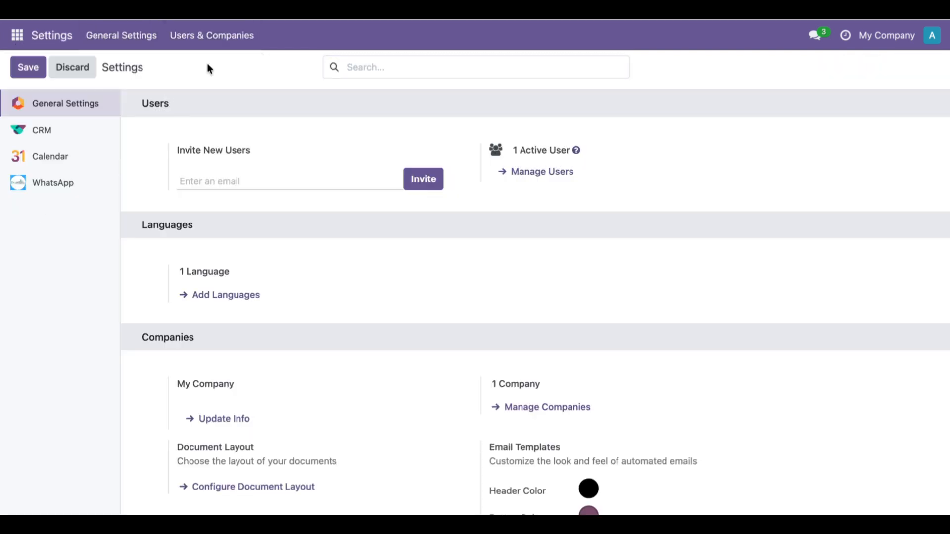
click(125, 133)
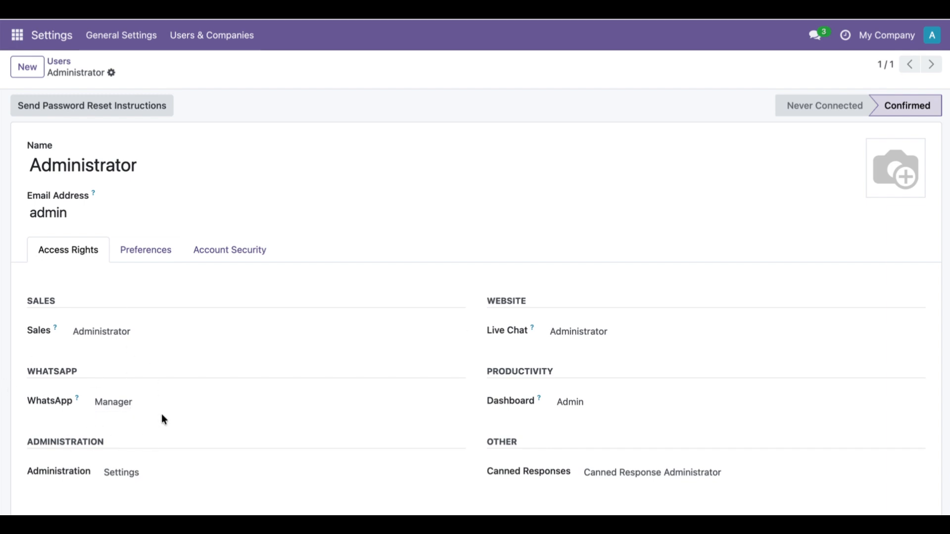
click(184, 409)
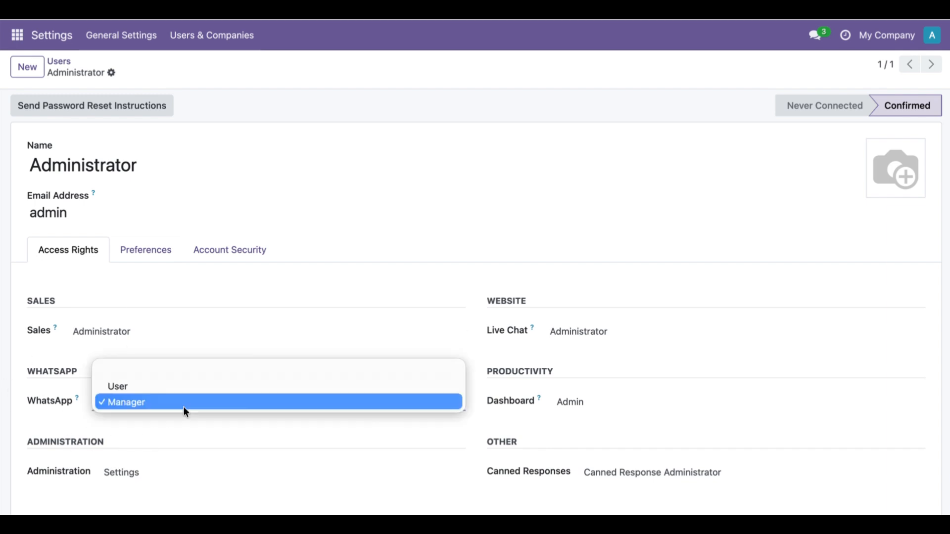
click(186, 112)
Open the WhatsApp application and look through its dashboard, templates, marketing options and messages.
click(17, 34)
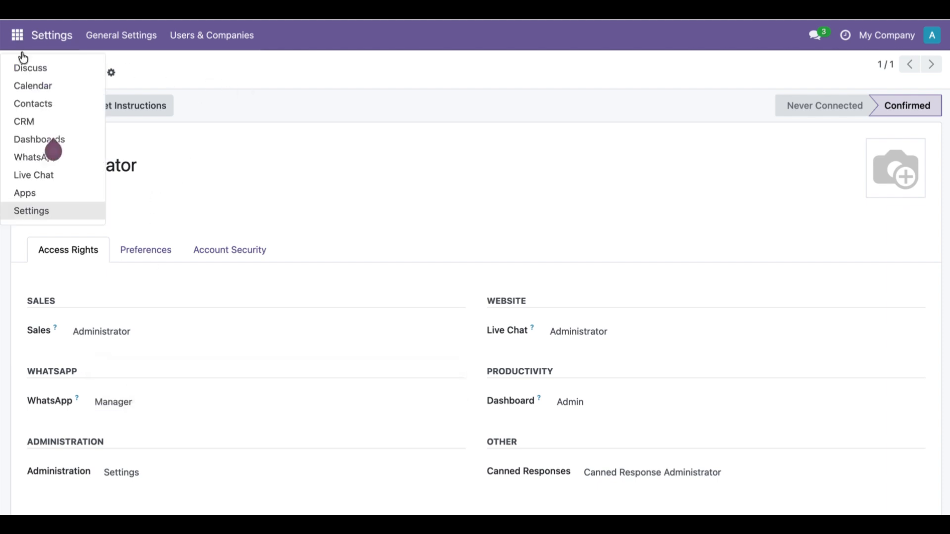
click(27, 157)
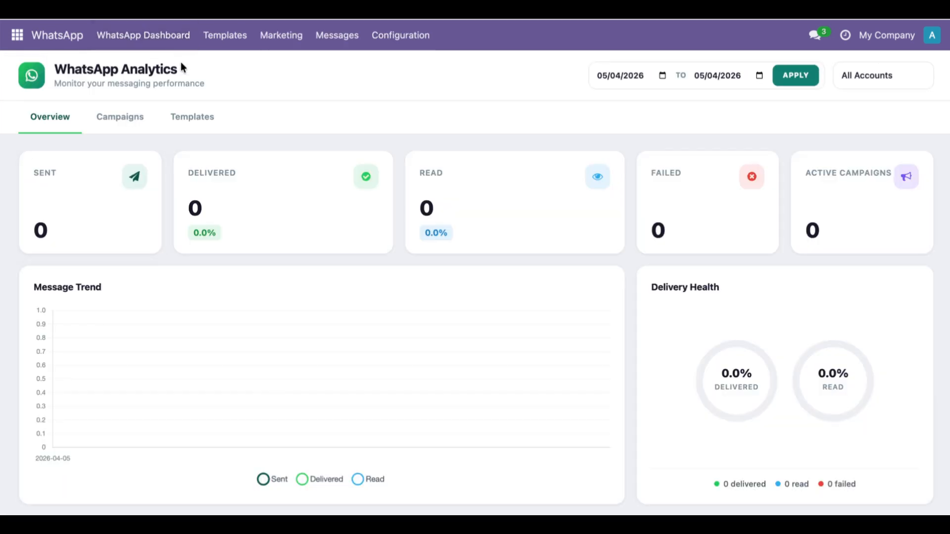
click(174, 46)
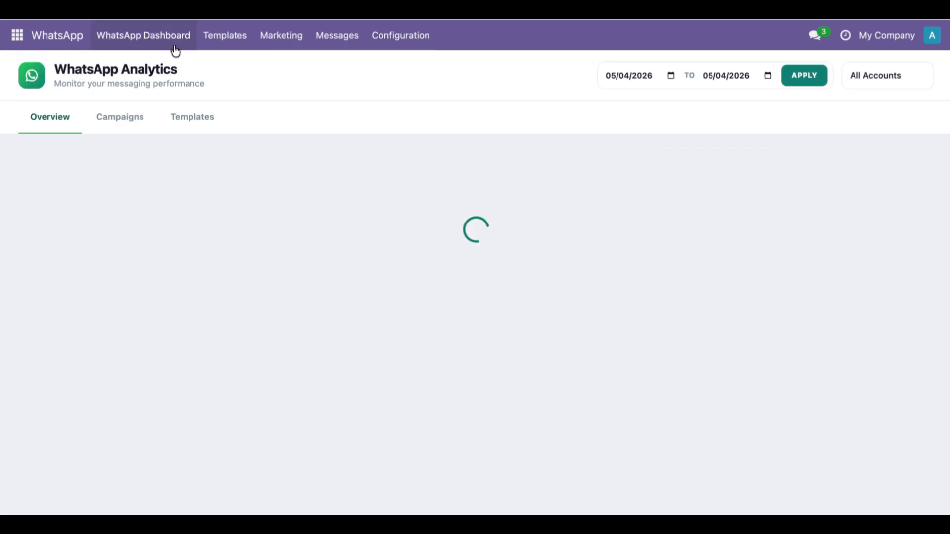
click(231, 43)
click(271, 45)
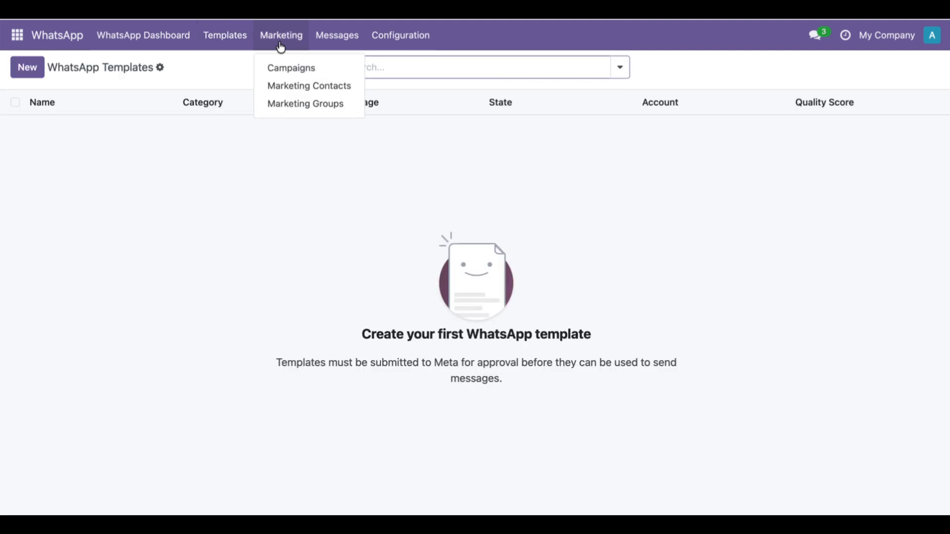
click(321, 44)
Open the DevintelleCS record among the WhatsApp accounts and review its access token, WABA ID and phone number ID fields.
click(383, 44)
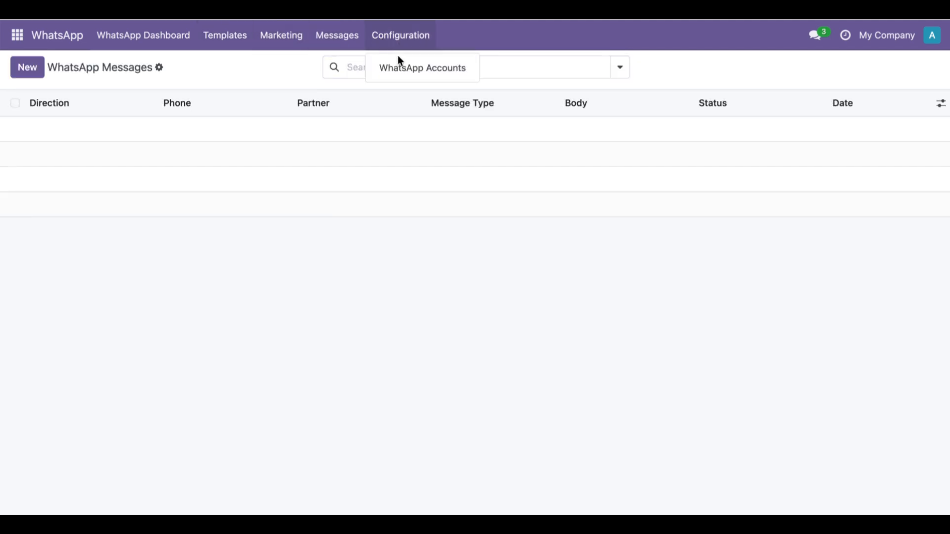
click(401, 70)
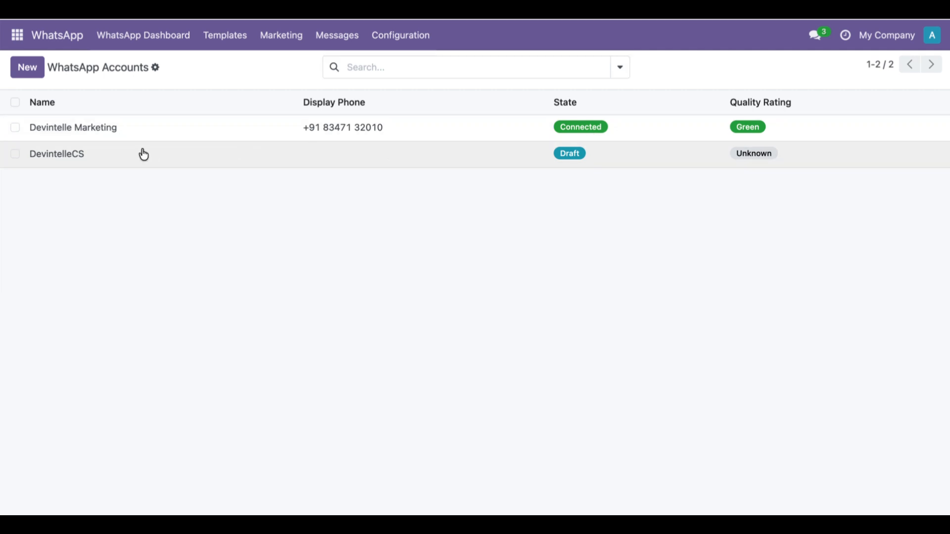
click(143, 153)
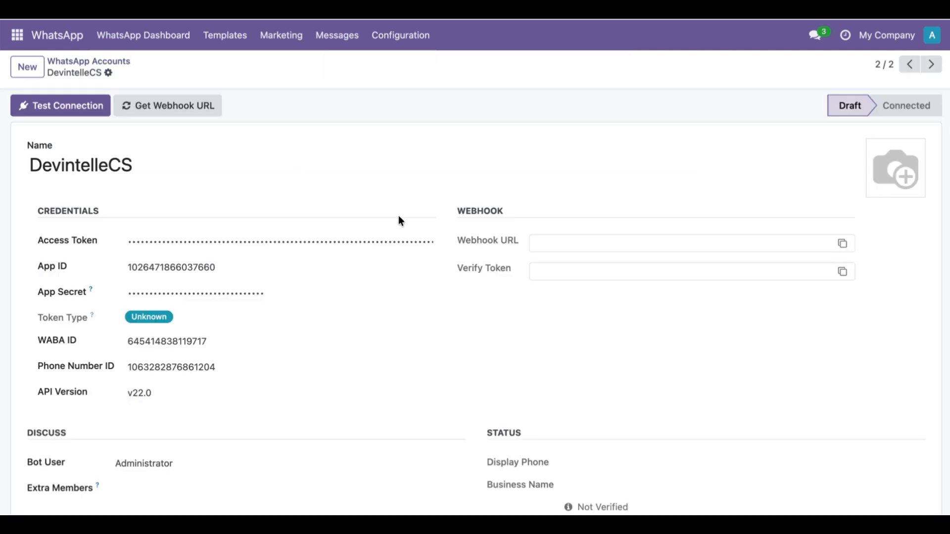
double_click(248, 241)
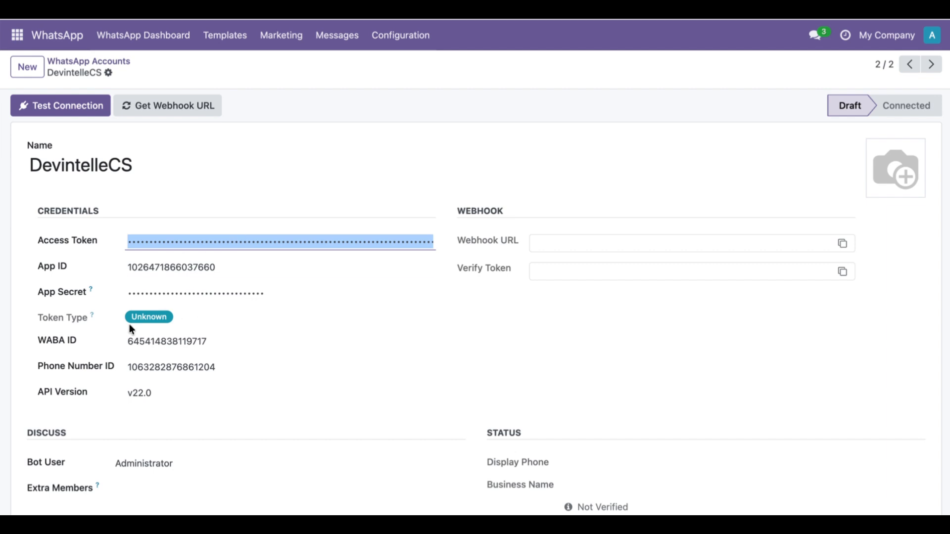
double_click(210, 346)
double_click(210, 368)
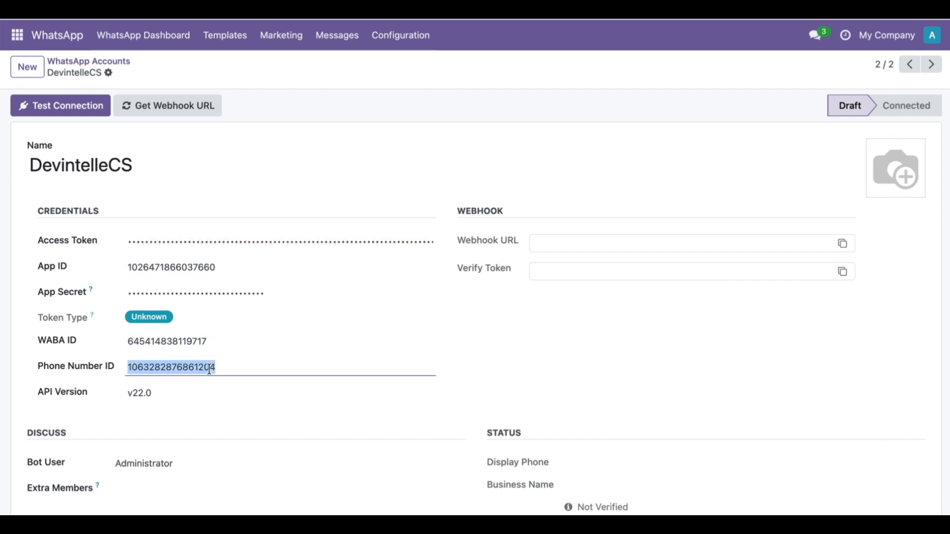
scroll(233, 428, down, 2)
scroll(234, 429, up, 2)
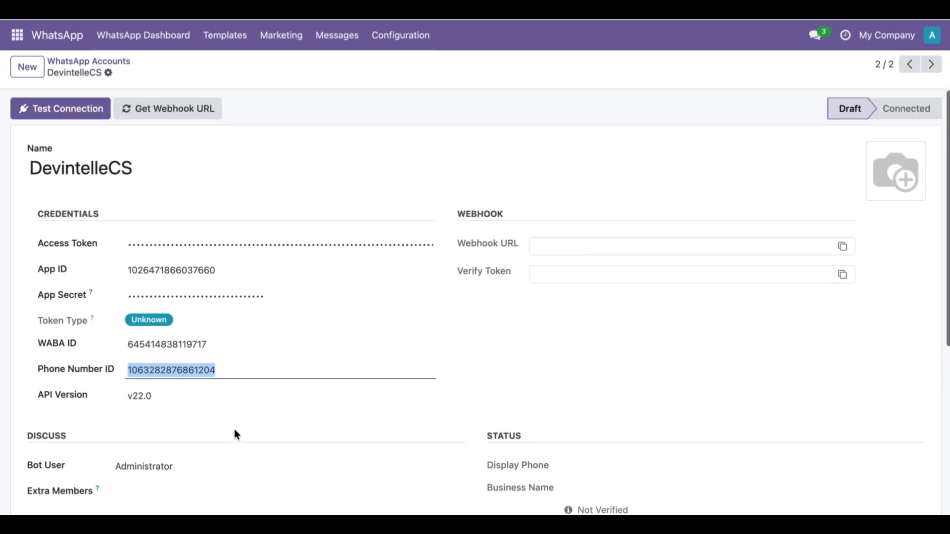
click(596, 357)
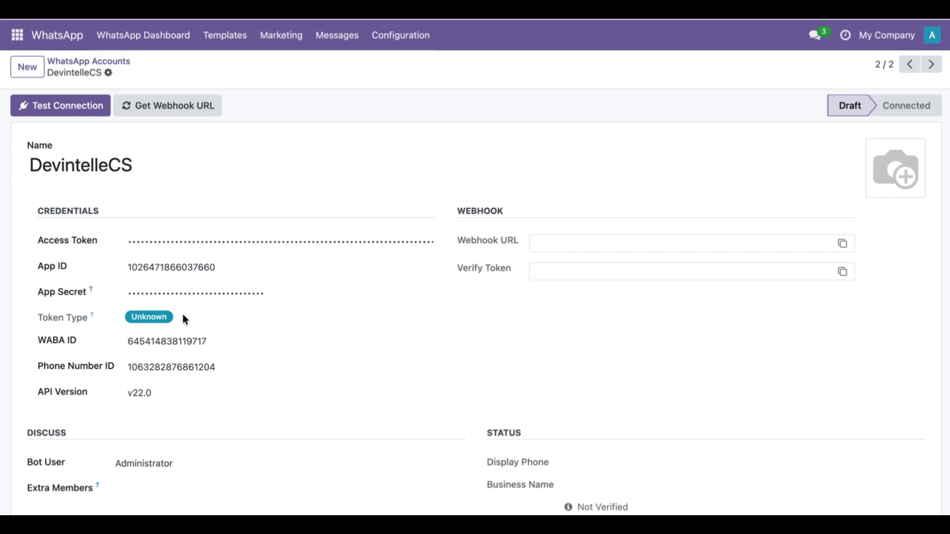
Test the DevintelleCS account's connection to the WhatsApp Business API.
click(66, 98)
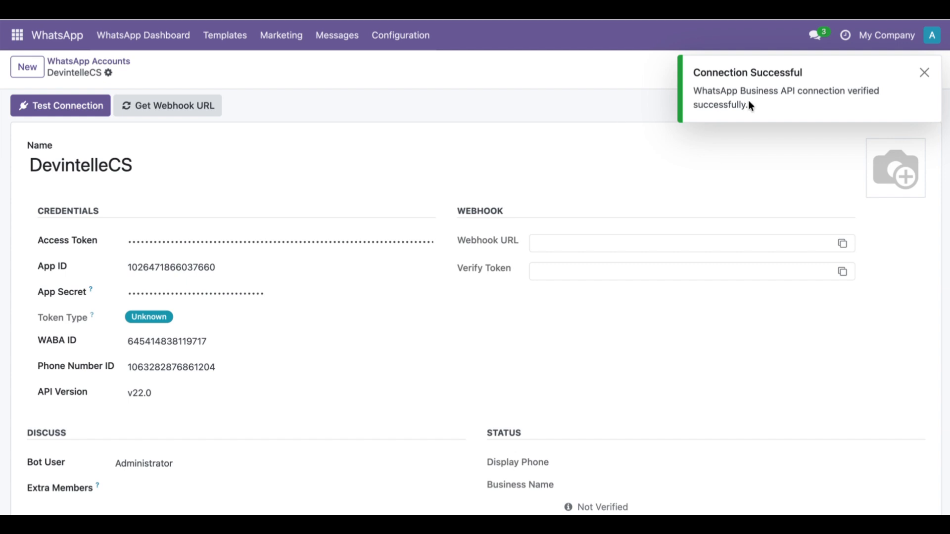
drag(701, 91, 789, 106)
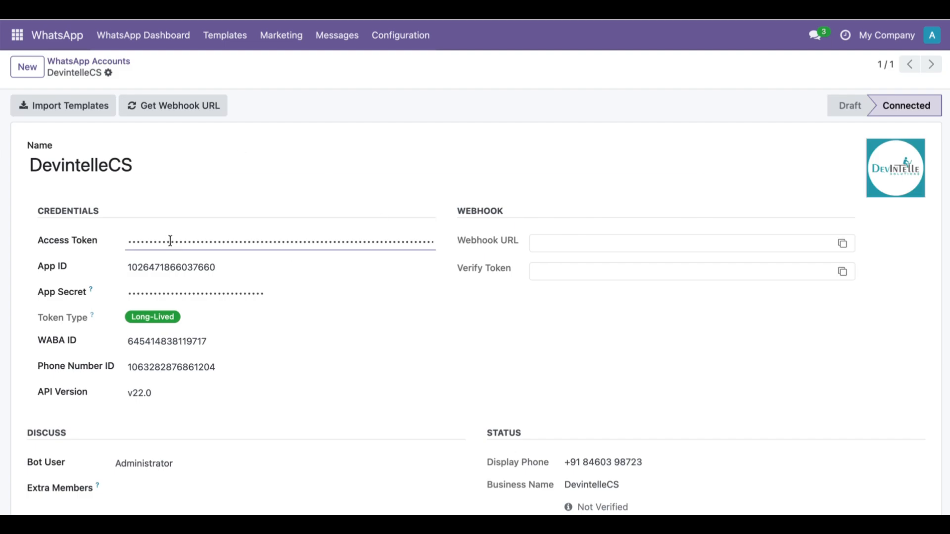
Examine the DevintelleCS account's logo, token type, status details, account profile and WABA info.
mouse_move(890, 195)
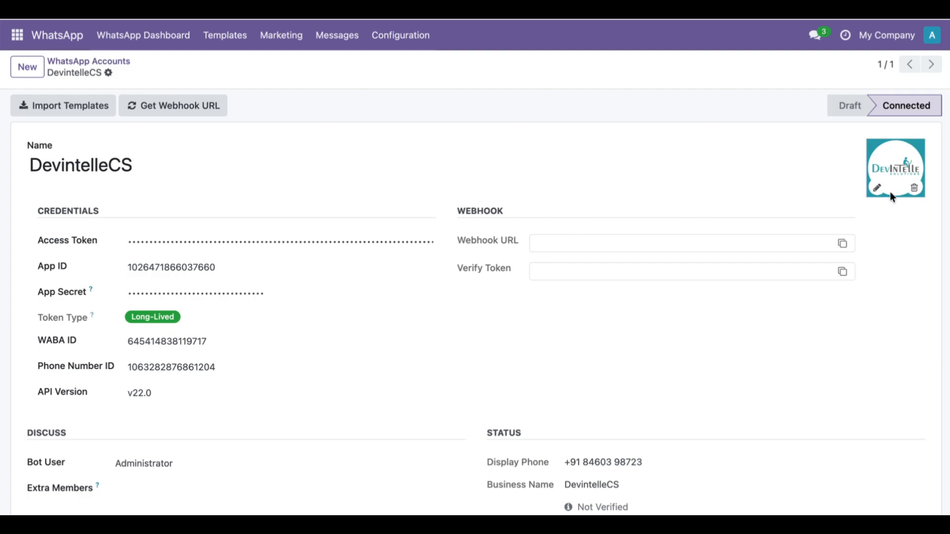
scroll(836, 309, down, 3)
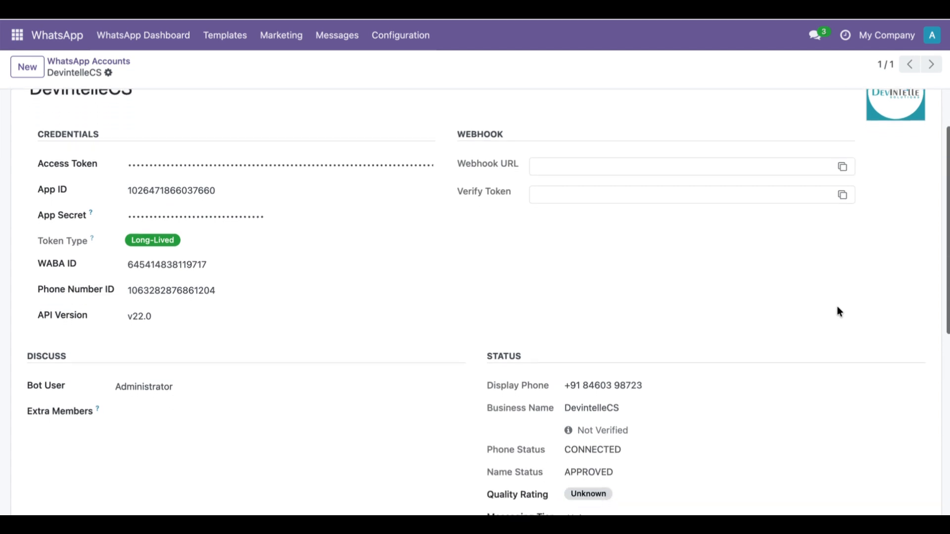
drag(491, 297, 567, 304)
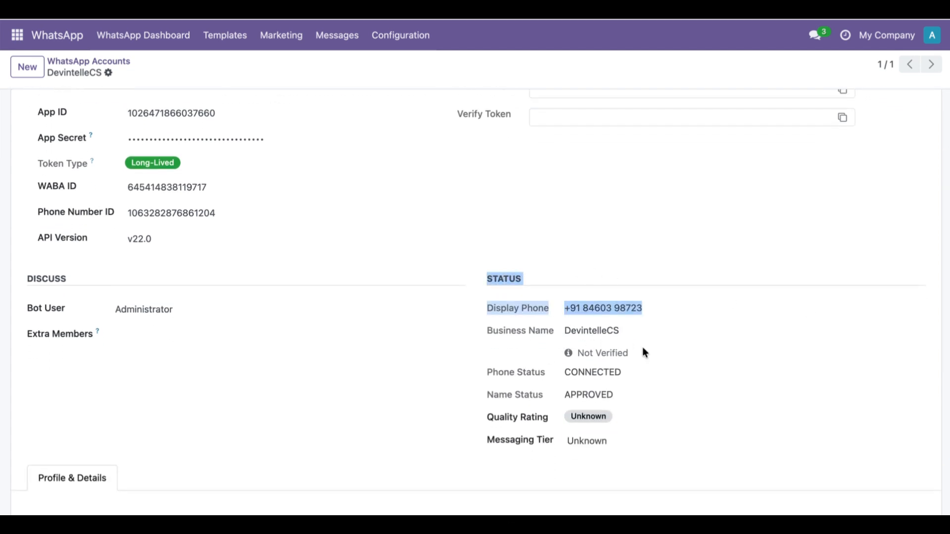
scroll(507, 420, down, 1)
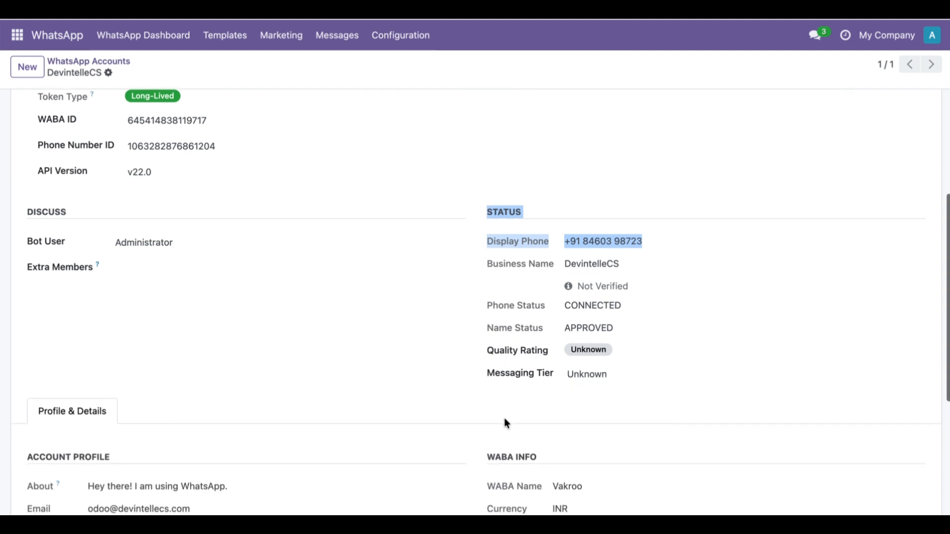
scroll(338, 355, down, 2)
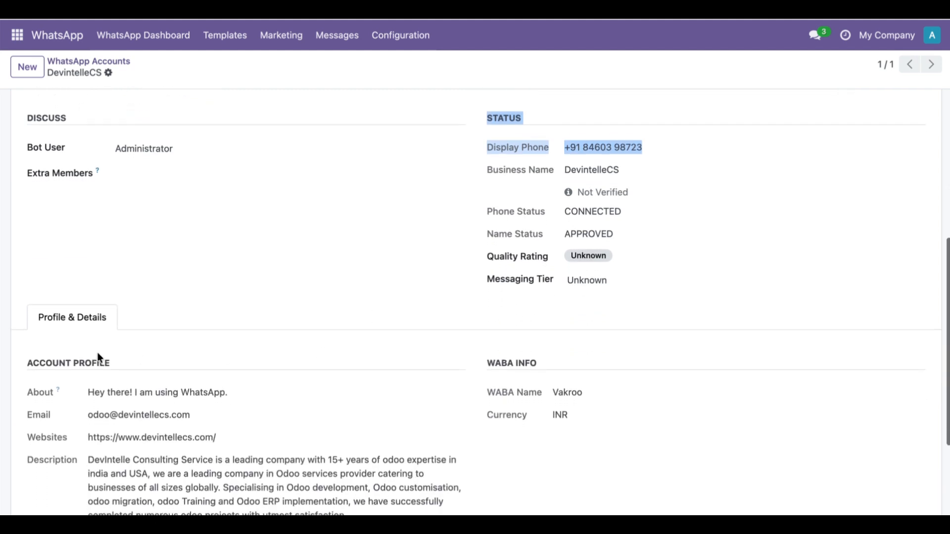
scroll(99, 356, down, 1)
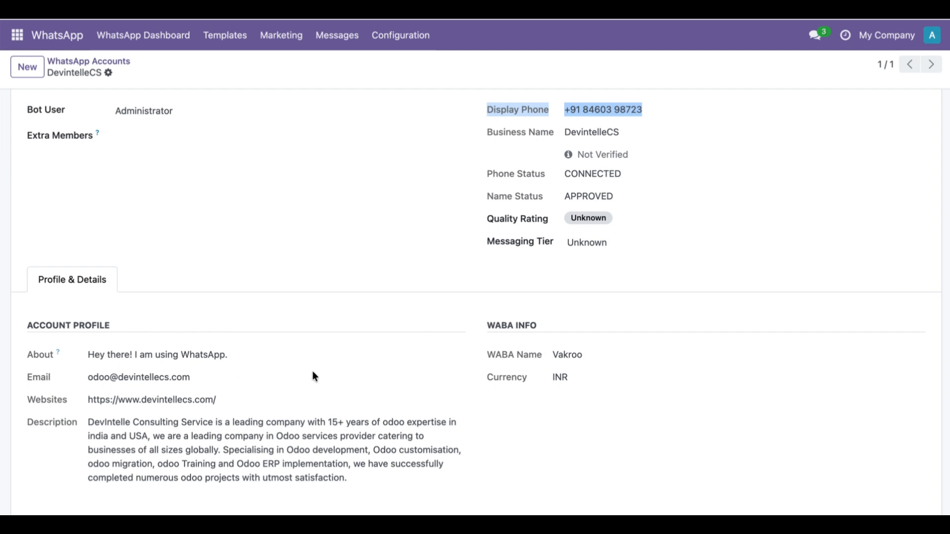
scroll(524, 366, up, 4)
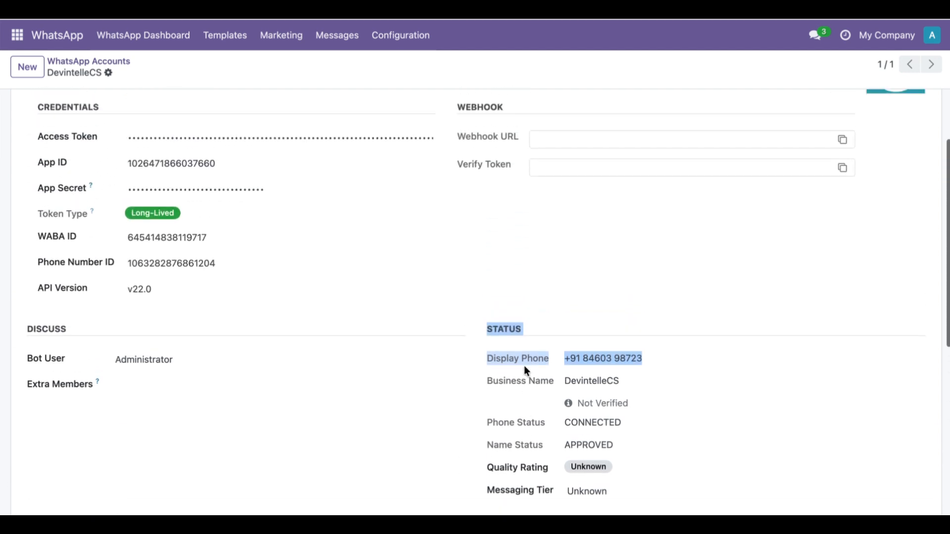
scroll(524, 366, down, 1)
scroll(524, 368, up, 3)
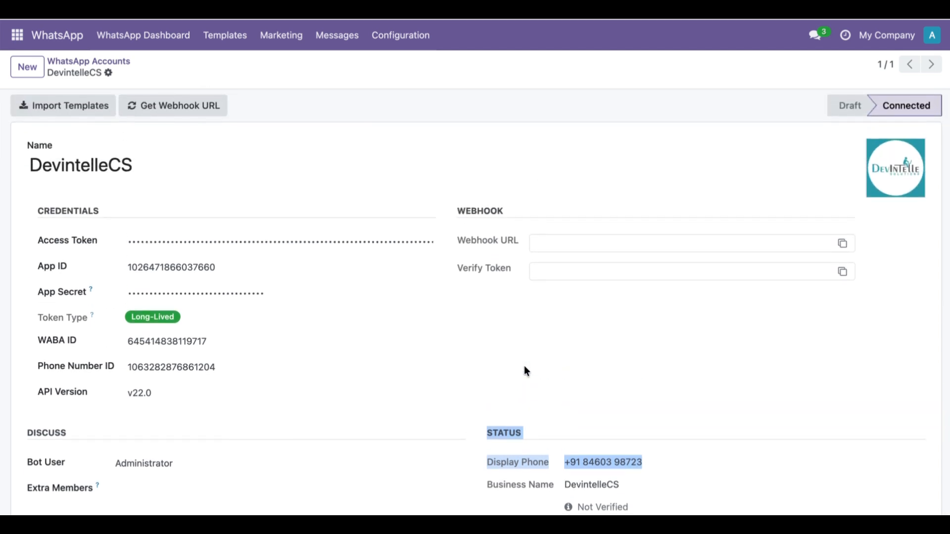
Retrieve the webhook URL and verify token for the DevintelleCS account, and copy the webhook URL.
click(198, 101)
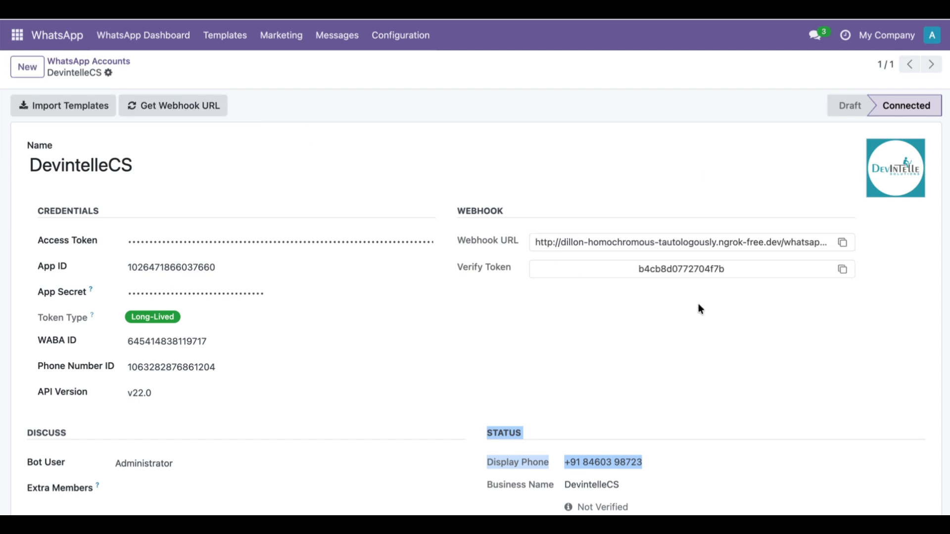
click(843, 245)
Check which users can be chosen as extra members in the DevintelleCS account's Discuss settings.
scroll(260, 430, down, 2)
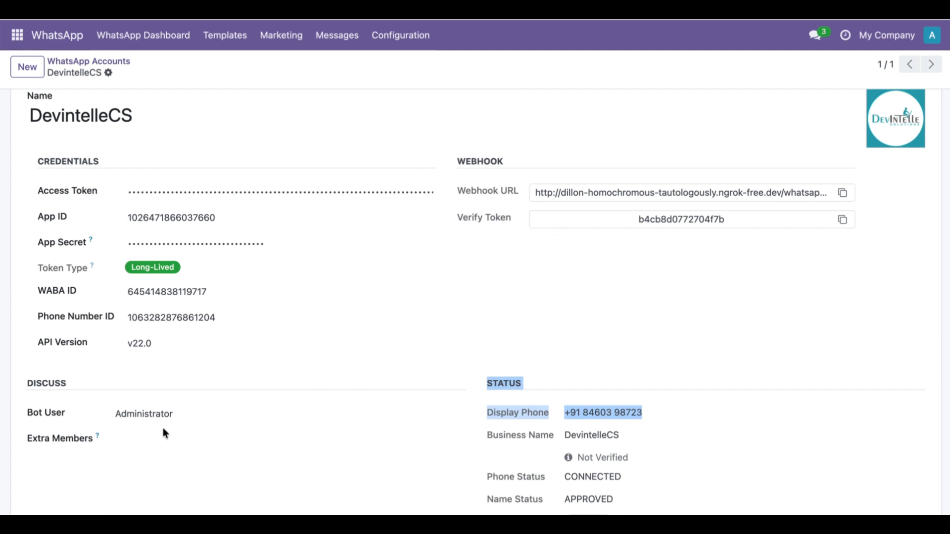
click(161, 441)
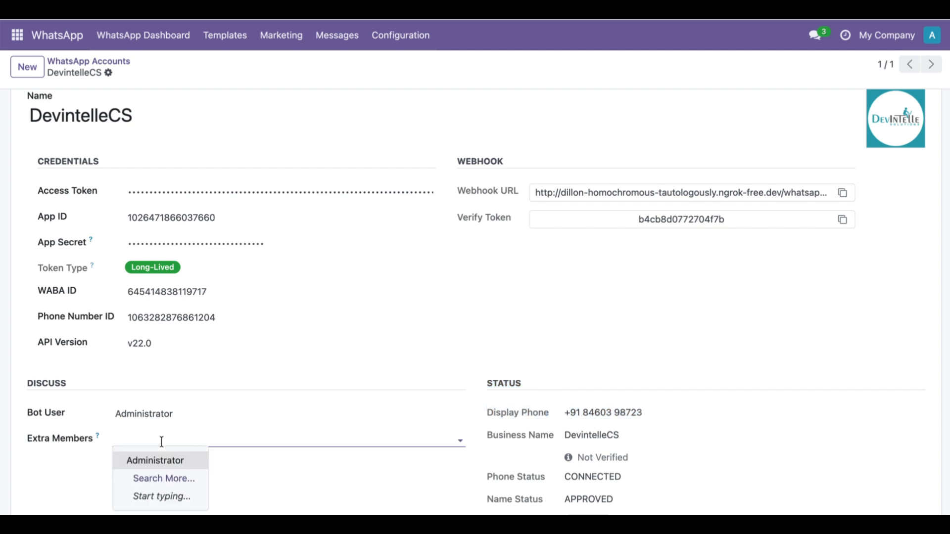
click(257, 467)
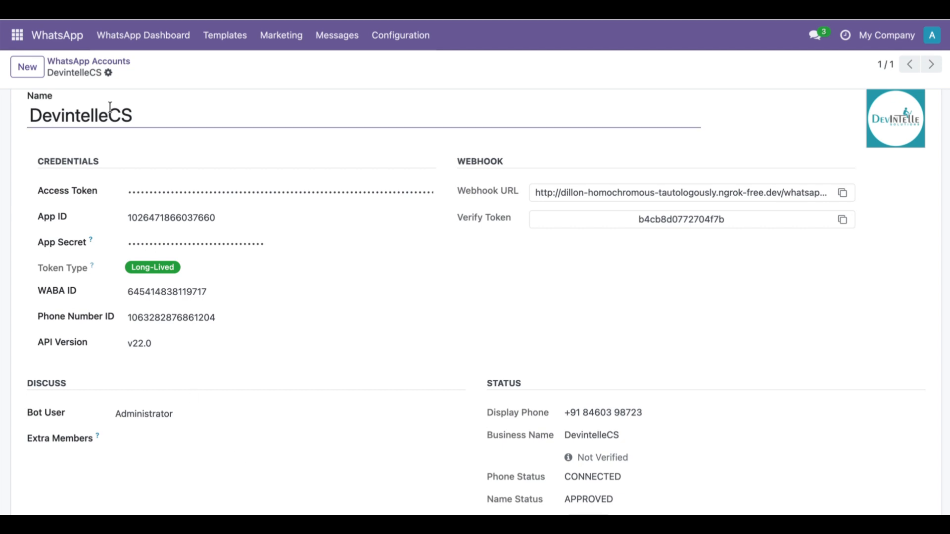
Open the list of WhatsApp accounts to review the configured accounts and their connection states.
click(70, 40)
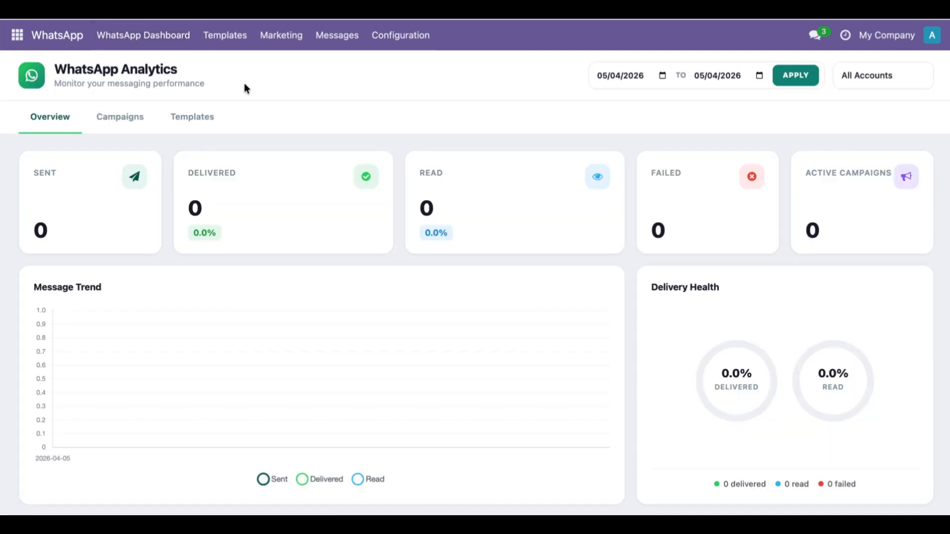
click(406, 43)
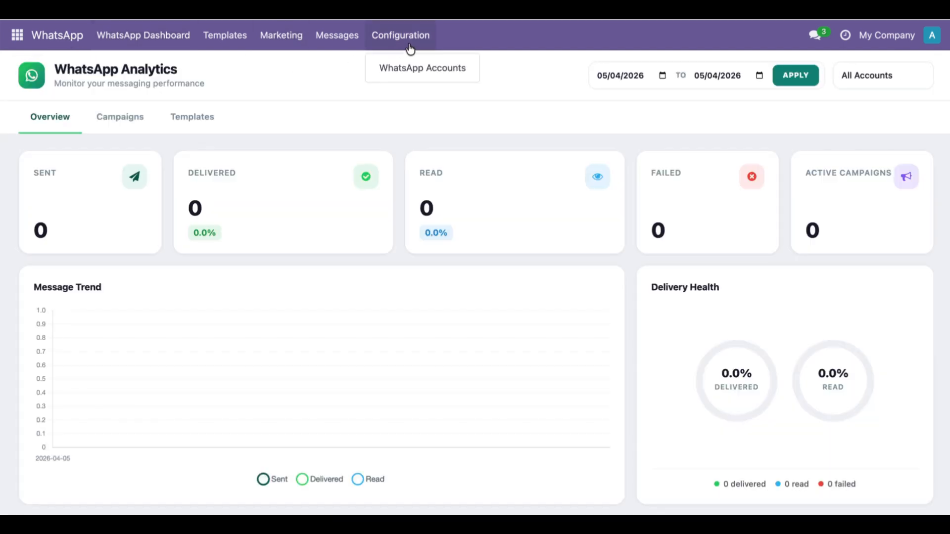
click(407, 69)
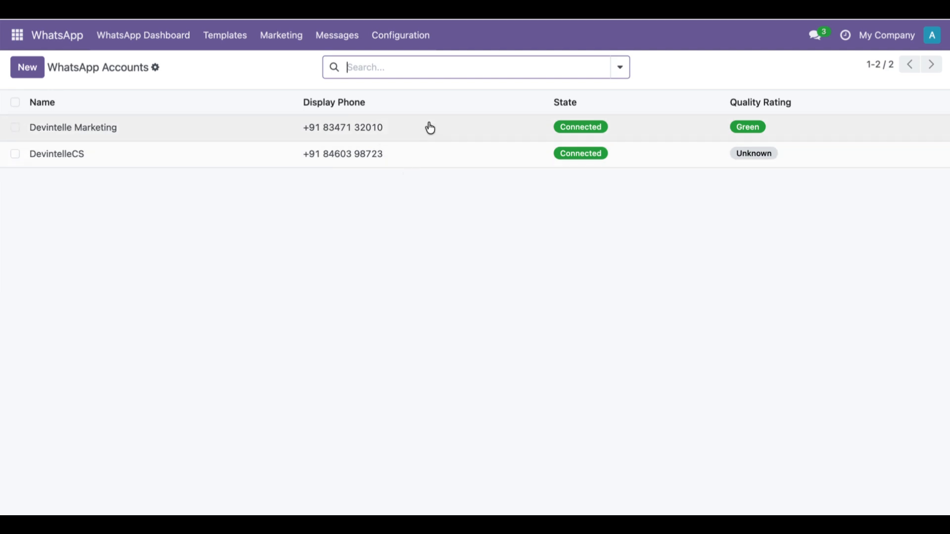
Set DevintelleCS as the company's default WhatsApp account in the general Odoo settings and save the change.
click(10, 43)
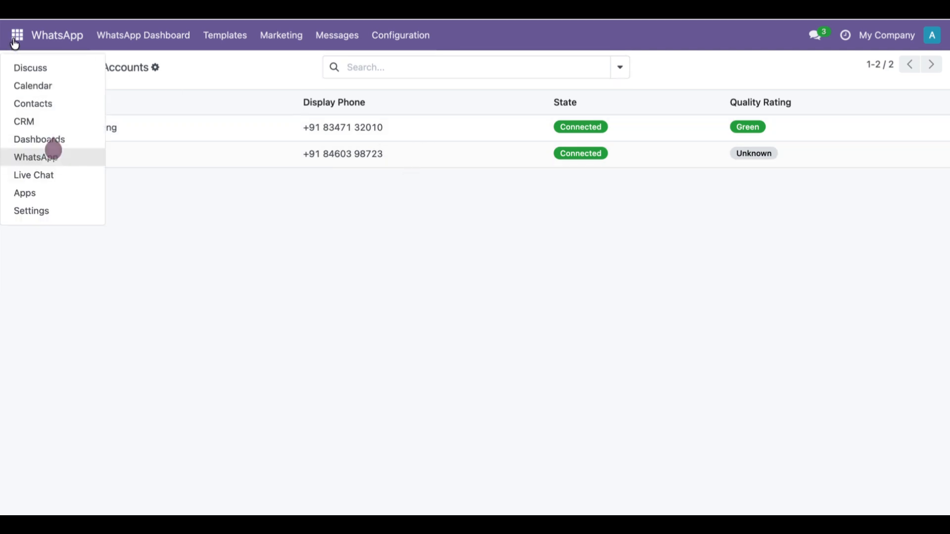
click(20, 212)
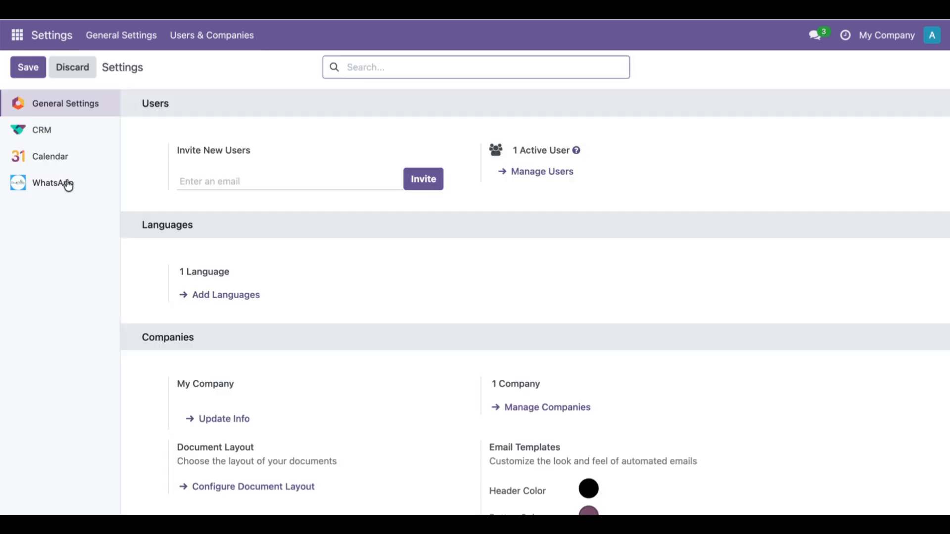
click(66, 184)
click(273, 173)
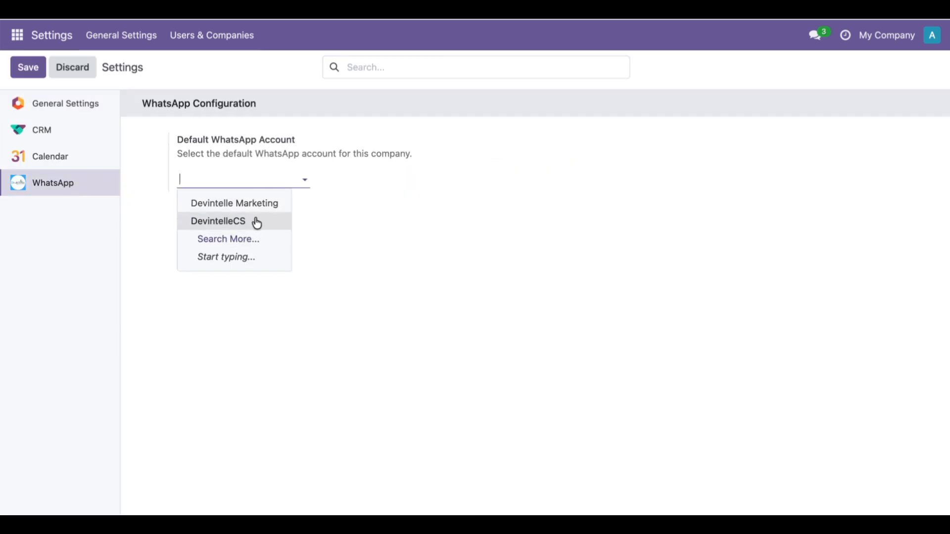
click(257, 220)
click(42, 69)
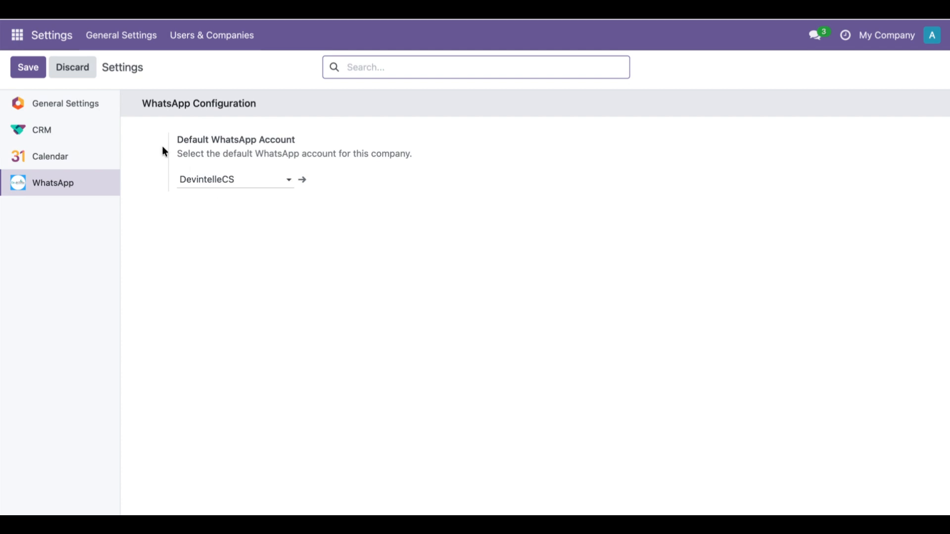
Return to the WhatsApp application's analytics overview.
click(23, 40)
click(28, 156)
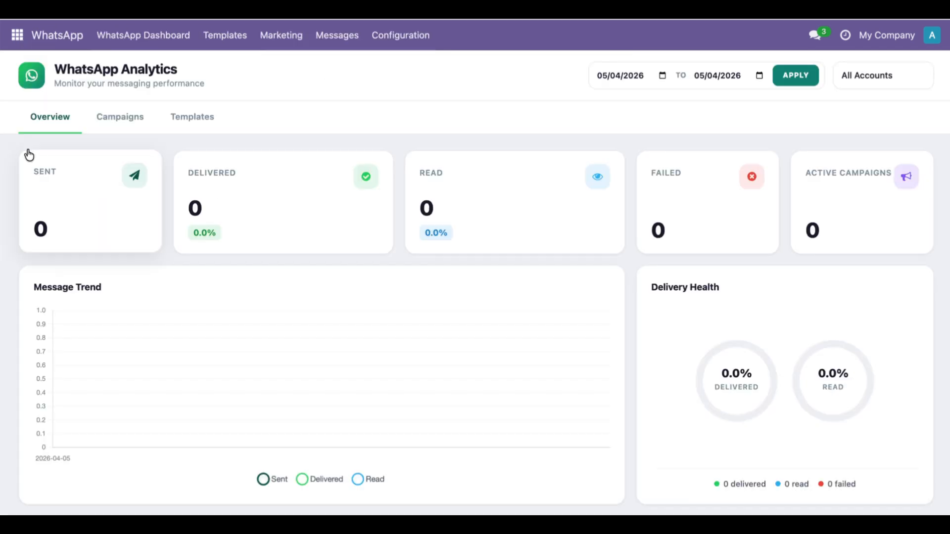